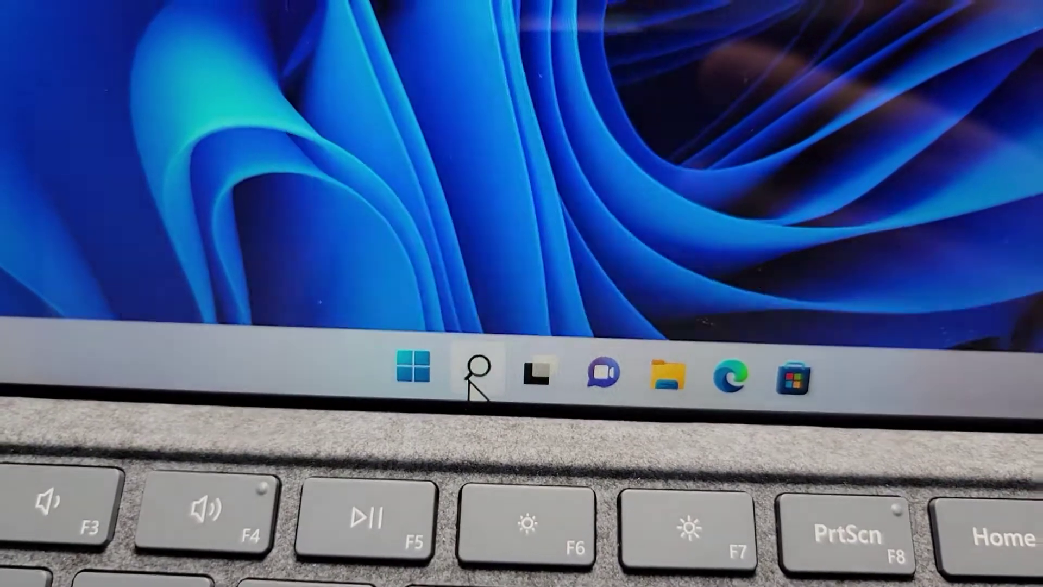
- Launch Settings from Windows search and go to the Apps & features list
left_click(477, 373)
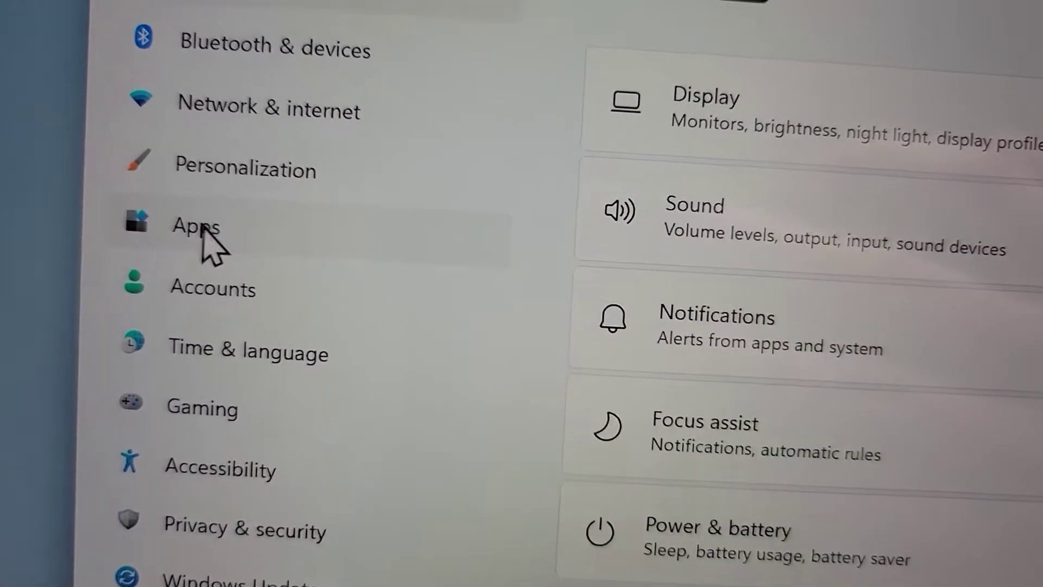
left_click(199, 261)
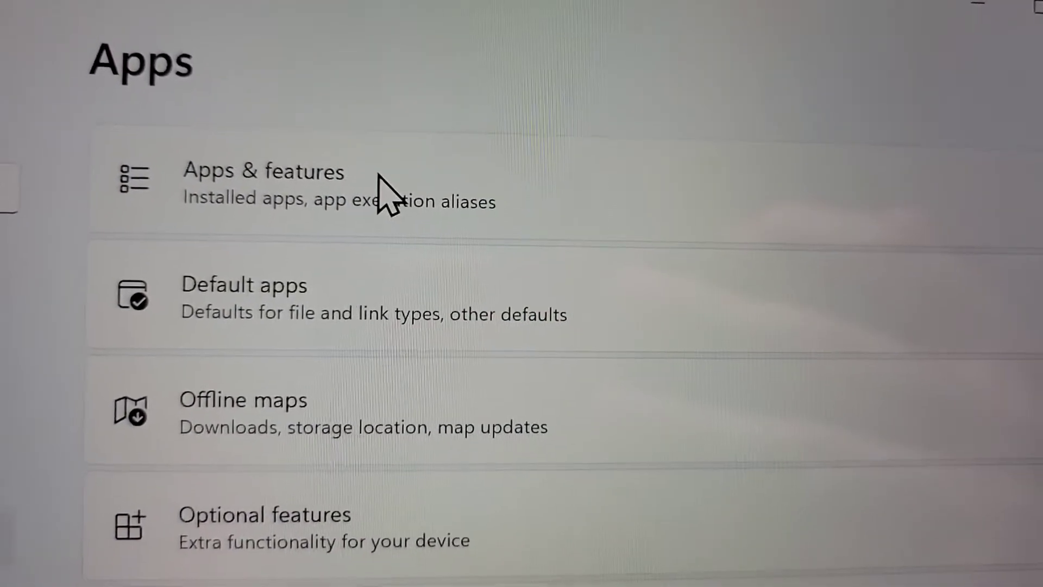
scroll(400, 285, "down", 3)
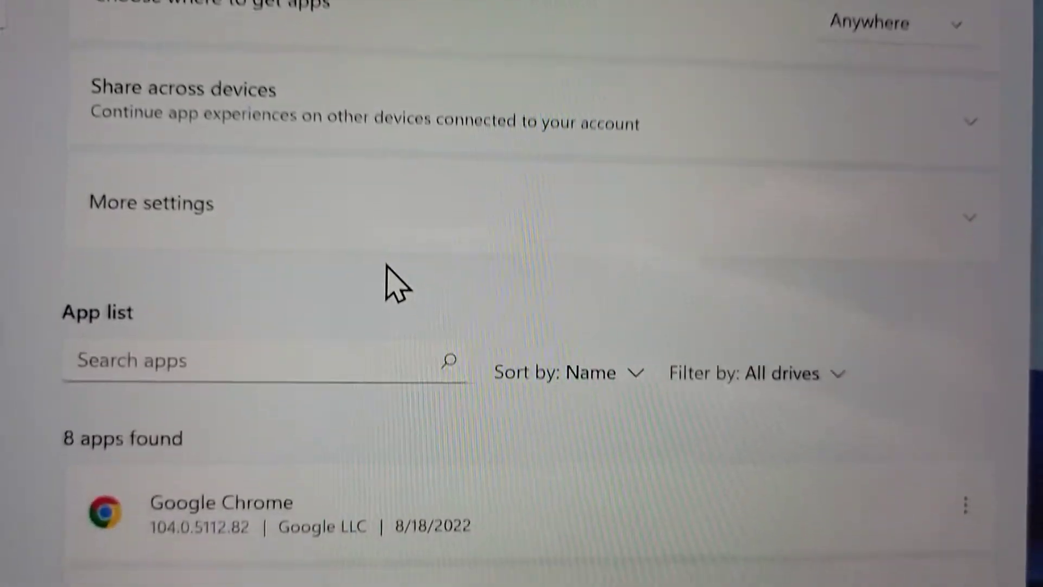
scroll(351, 221, "down", 3)
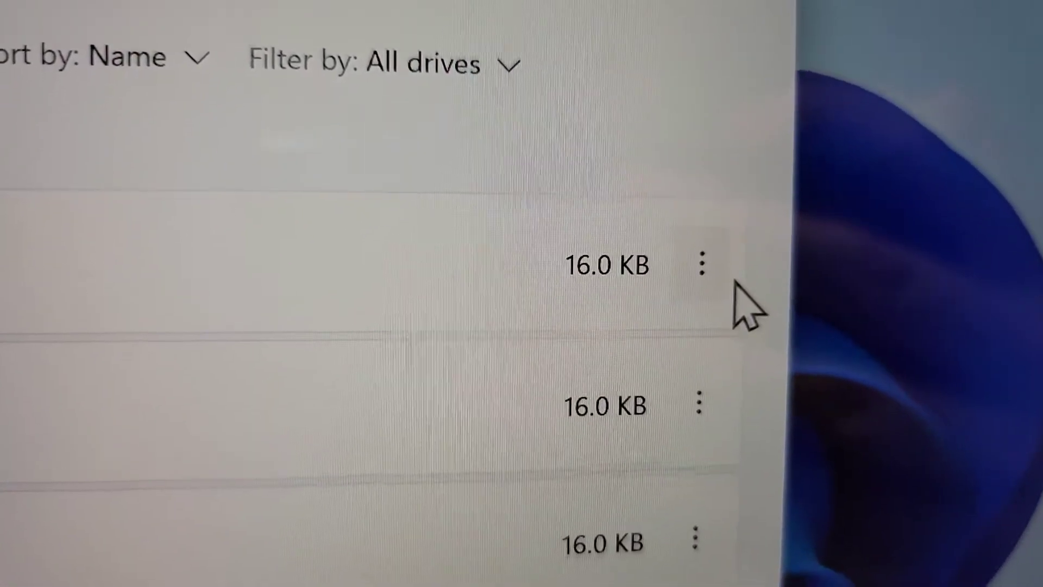
- Open Advanced options for the first app in the installed apps list
left_click(703, 304)
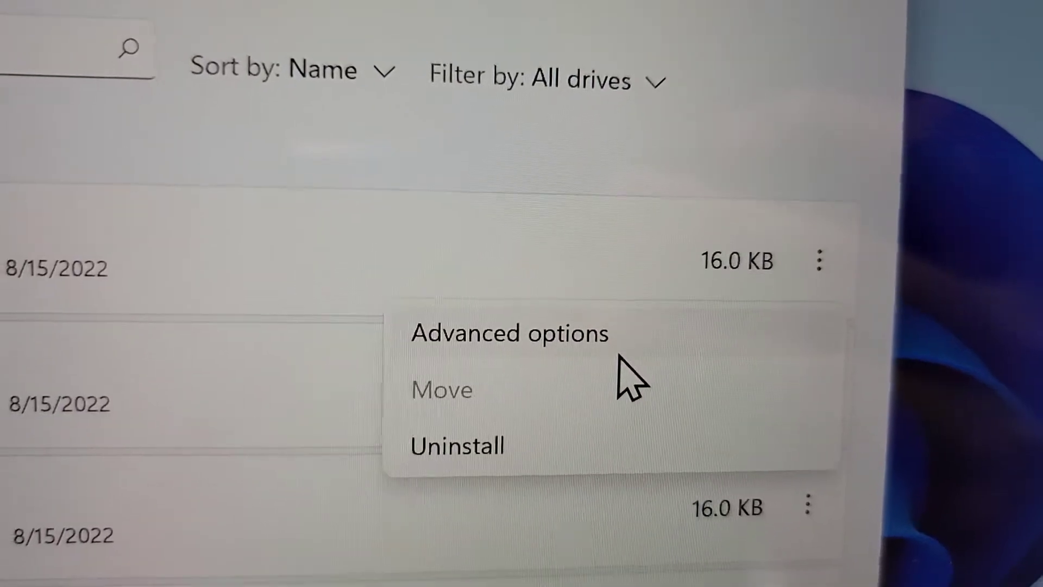
left_click(544, 359)
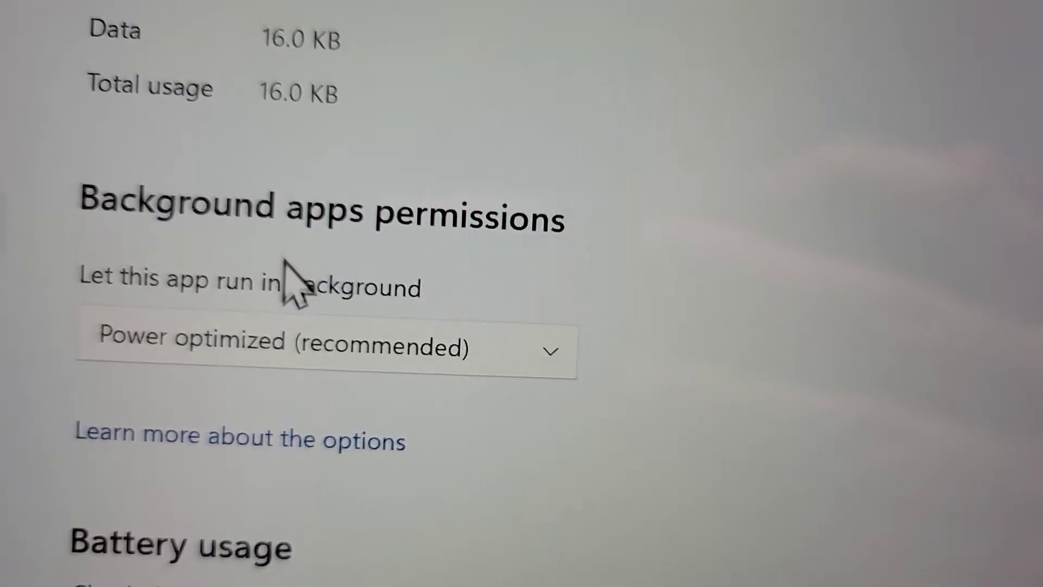
- Set Calculator's 'Let this app run in background' option to Never
left_click(259, 322)
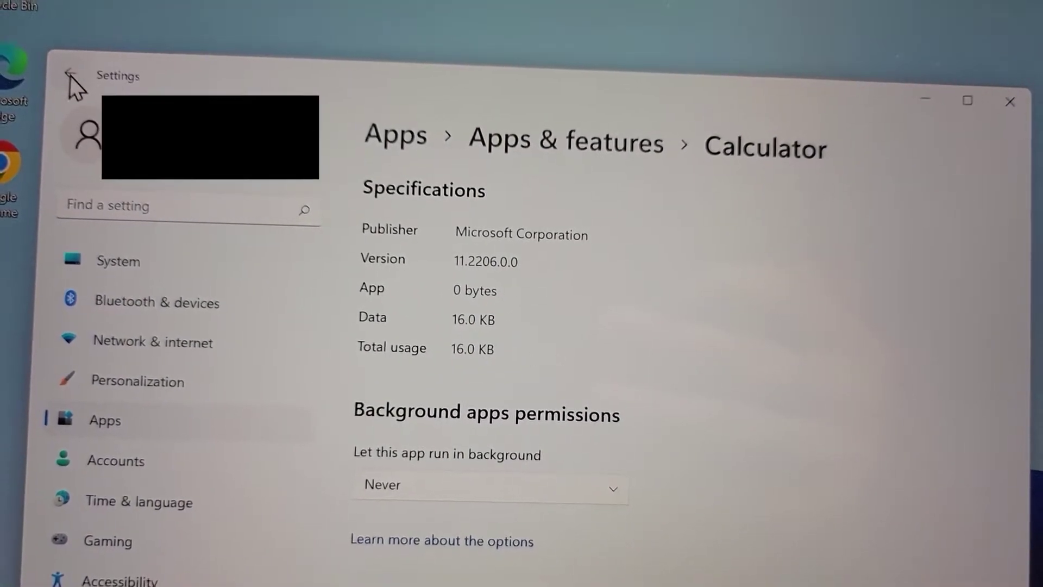
- Go back to the app list and scroll past Microsoft Edge to Microsoft News
left_click(70, 75)
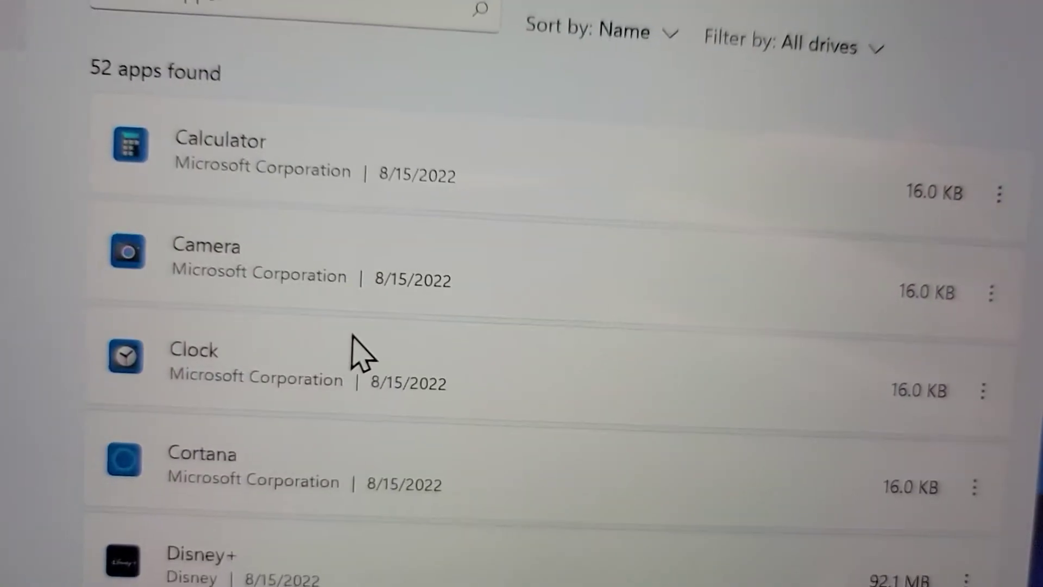
scroll(359, 351, "down", 8)
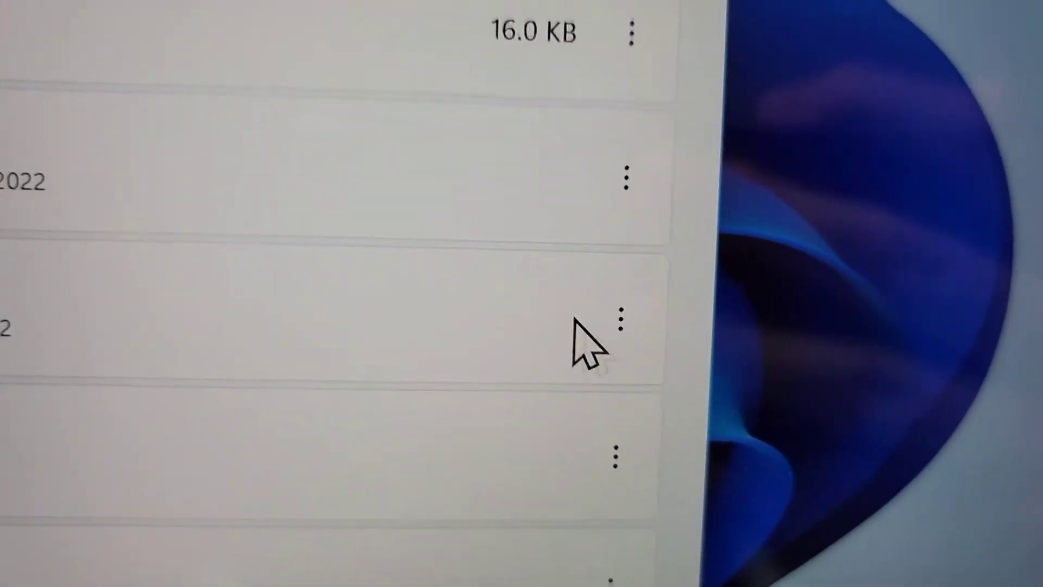
left_click(651, 318)
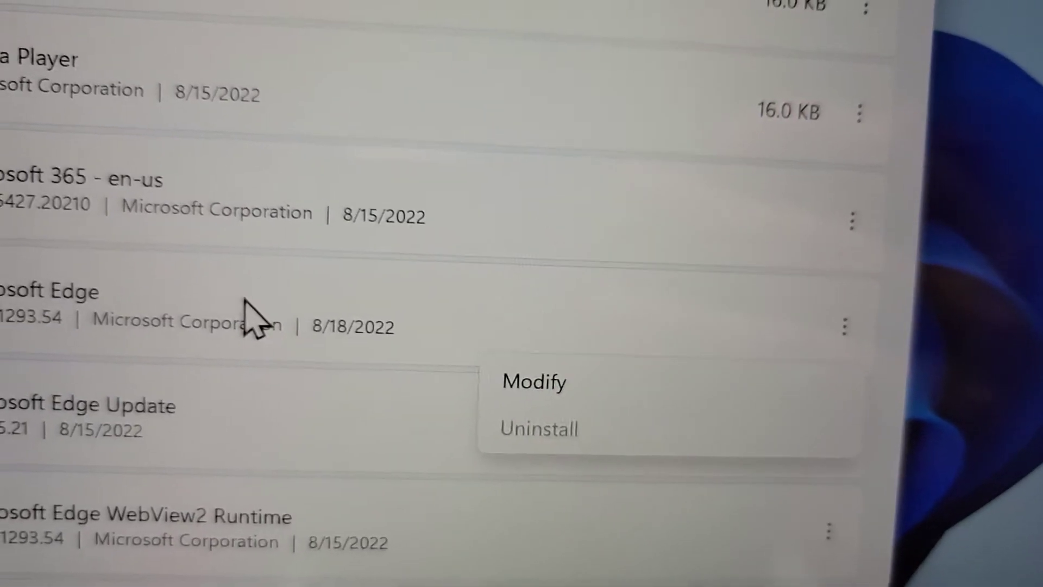
left_click(411, 287)
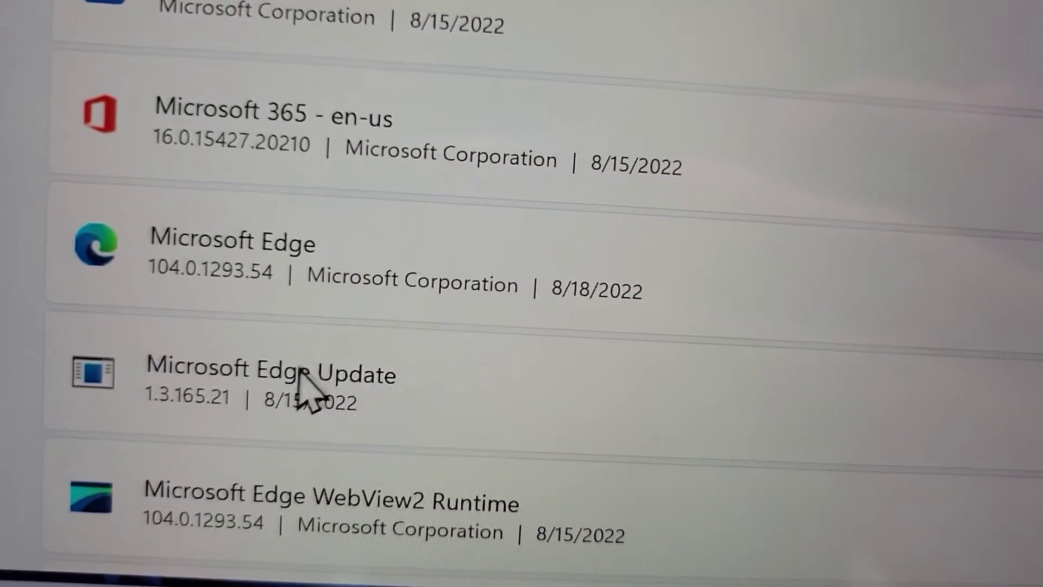
scroll(312, 417, "down", 2)
scroll(312, 418, "down", 1)
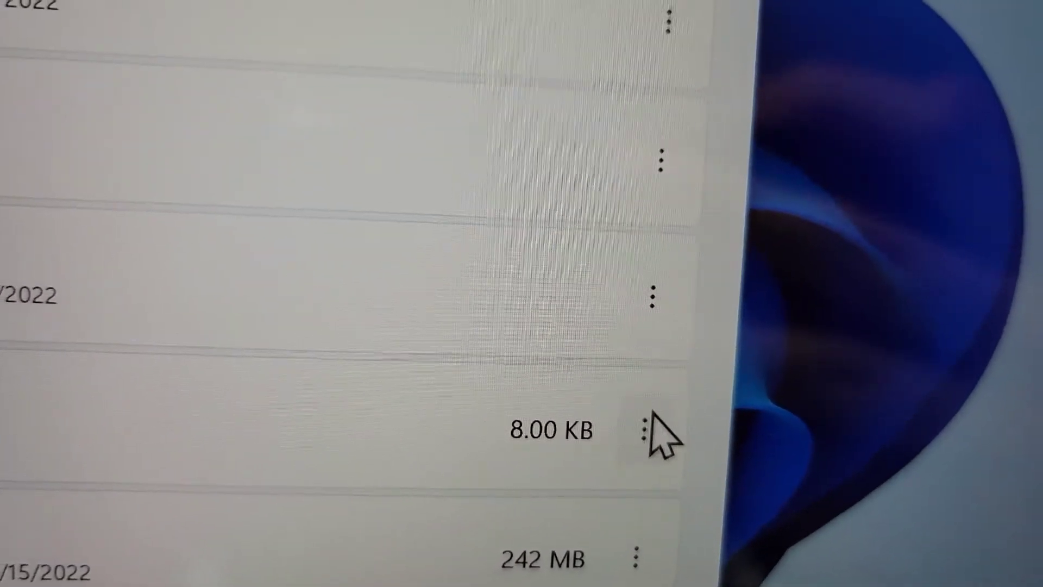
- Open Advanced options for Microsoft News to set its background permission to Never
left_click(652, 432)
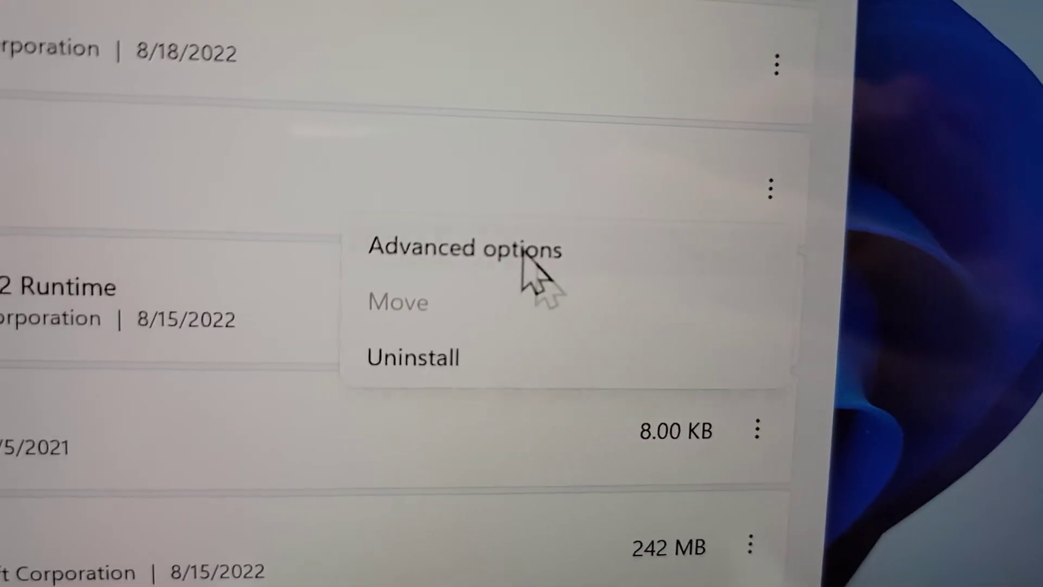
left_click(542, 260)
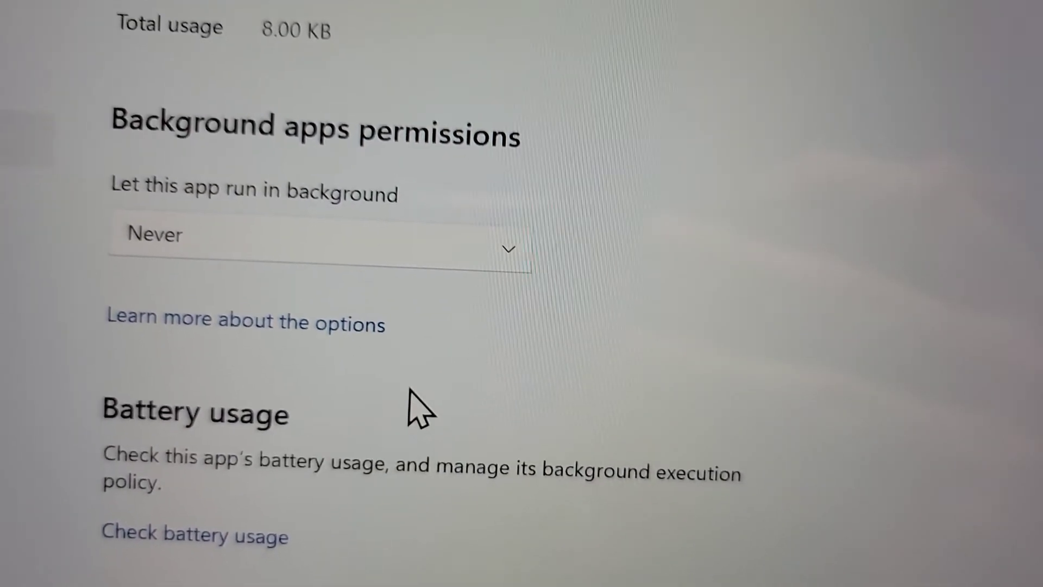
scroll(412, 404, "up", 5)
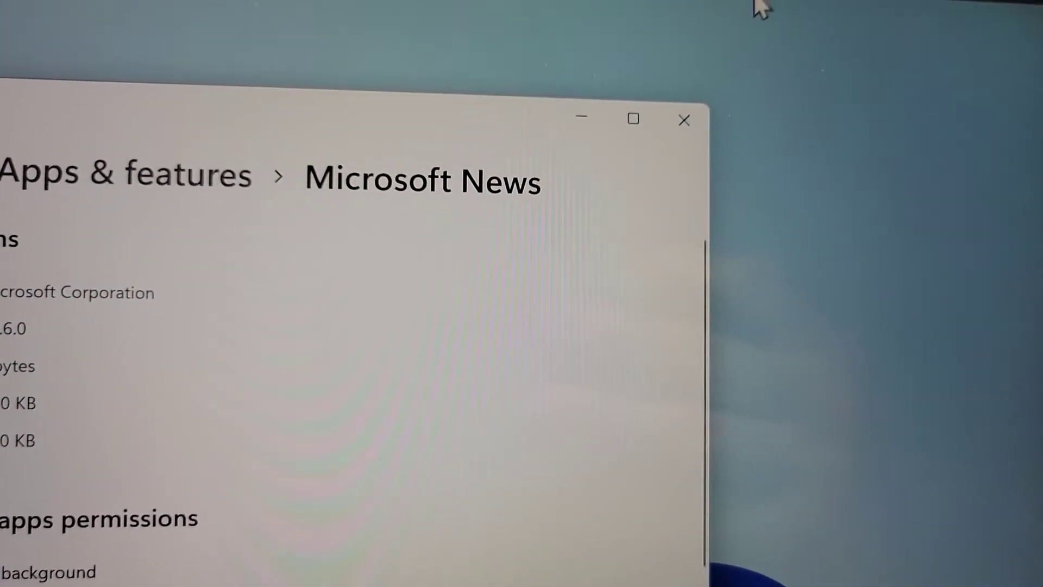